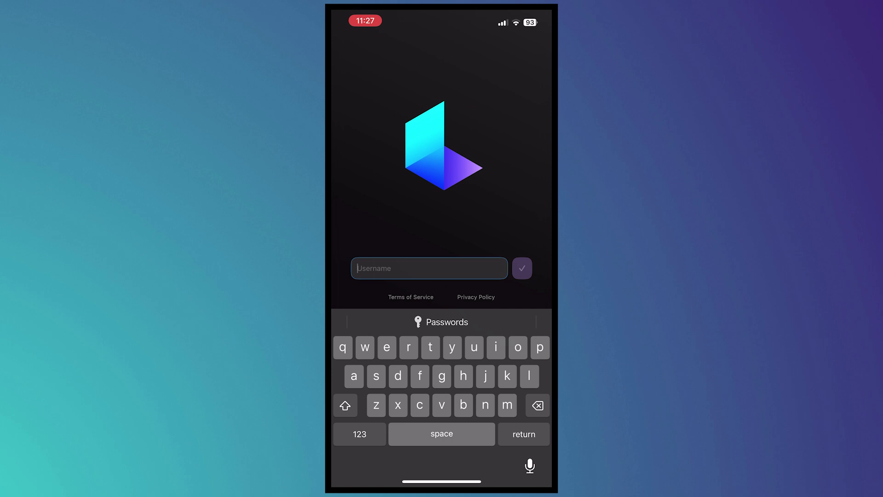
text(tut)
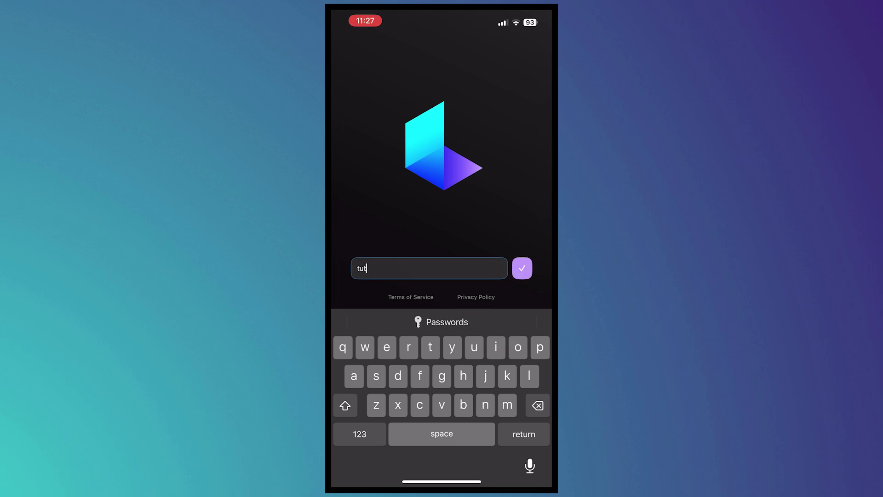
text(ors)
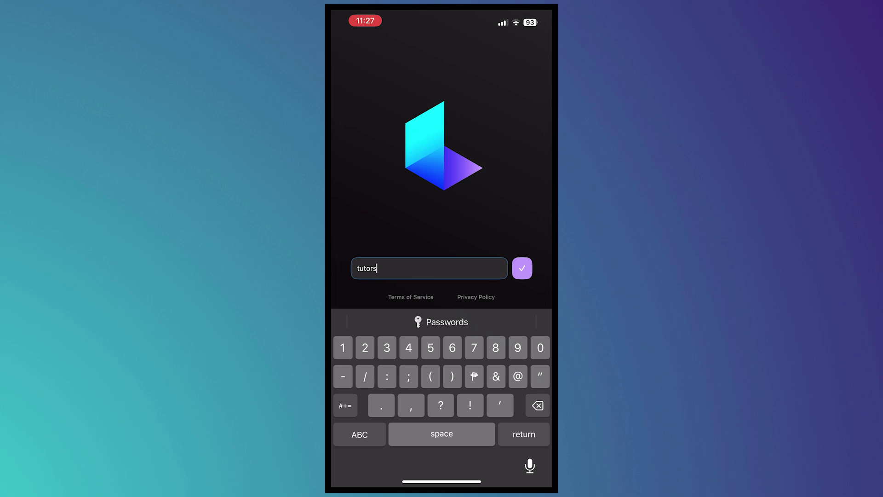
text(kyle)
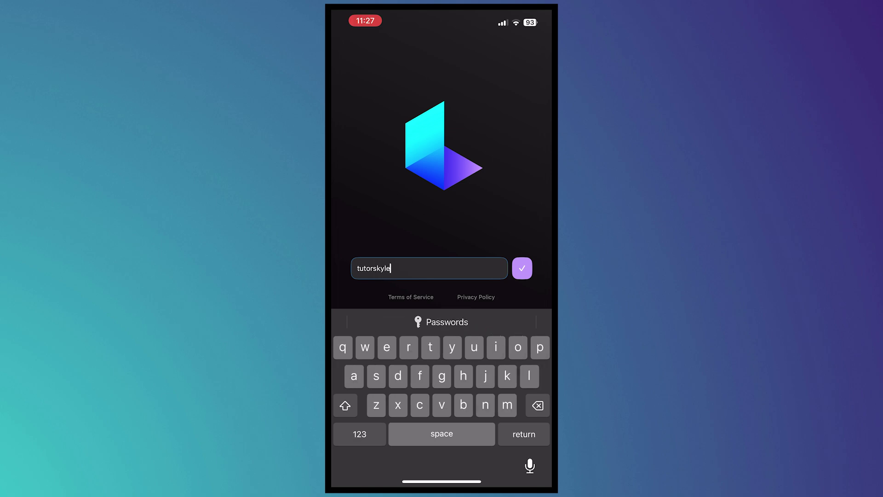
click(522, 268)
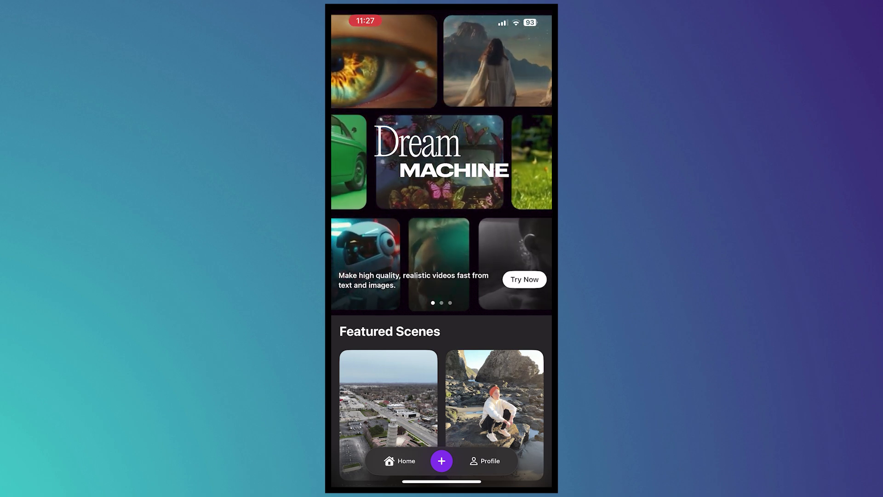
scroll(441, 311, down, 3)
scroll(442, 310, down, 1)
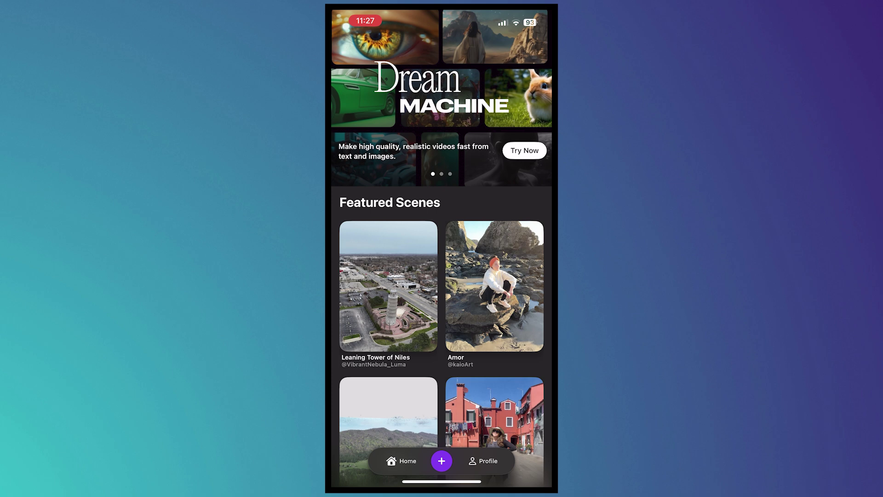
scroll(442, 276, up, 4)
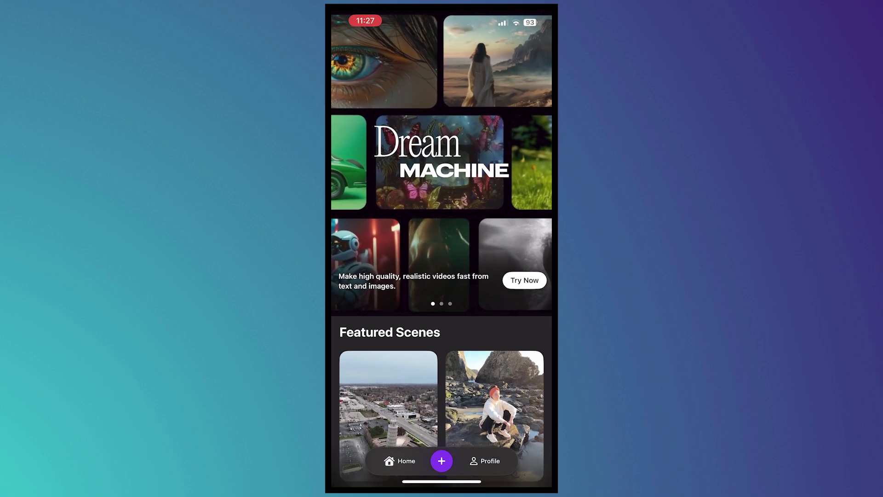
Step: Start a new capture, complete the object-capture tutorial and allow camera access
click(441, 460)
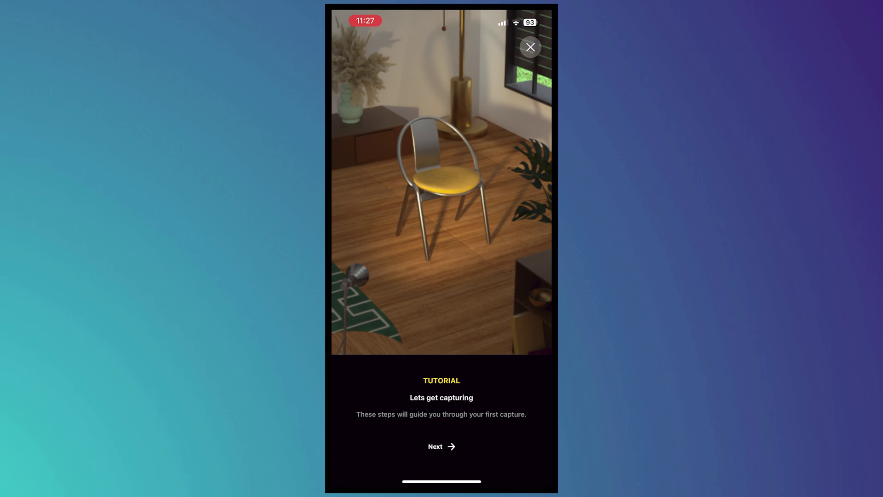
click(441, 446)
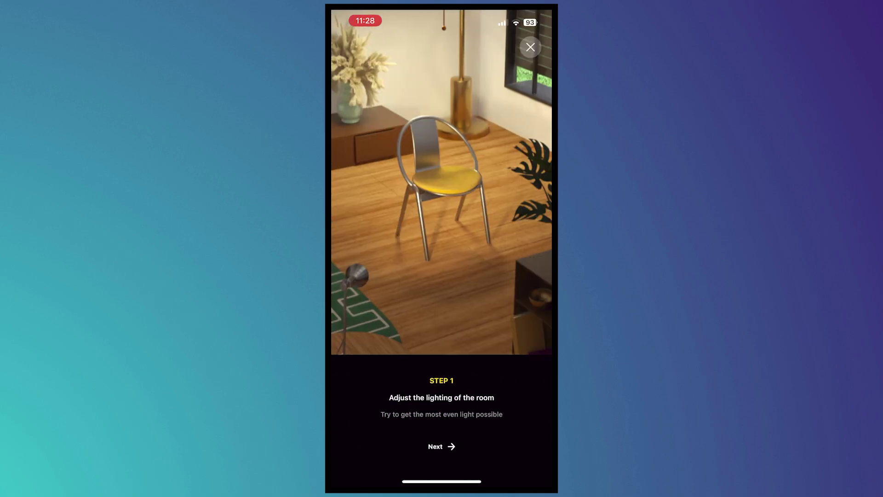
click(441, 446)
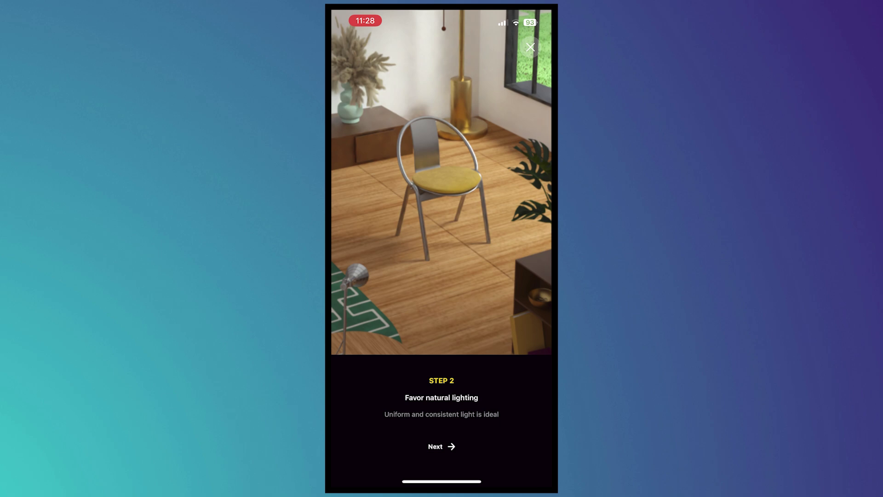
click(440, 446)
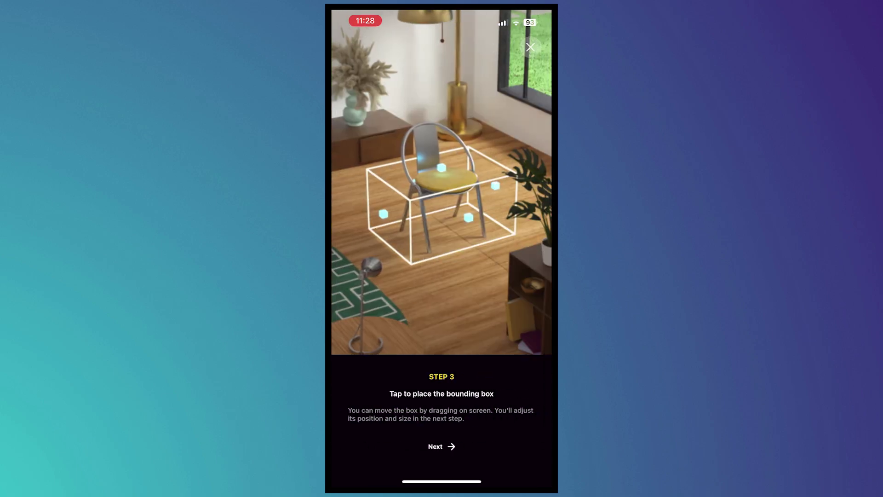
click(441, 446)
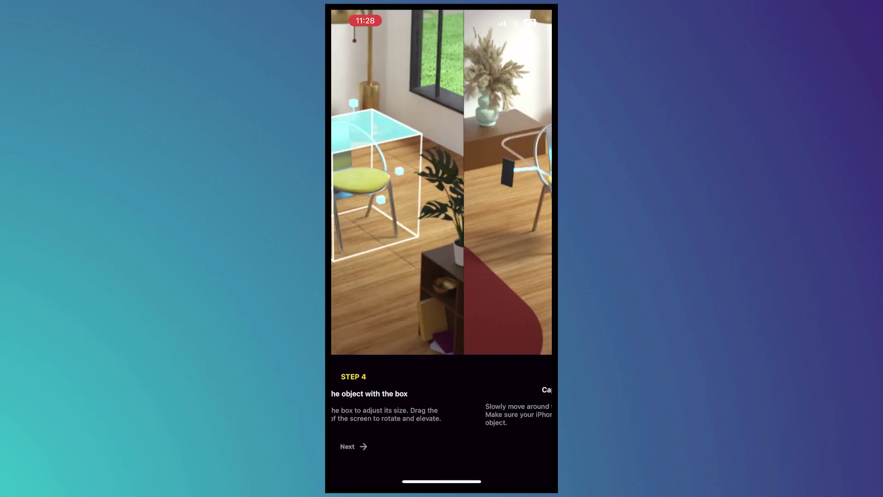
click(441, 447)
click(441, 446)
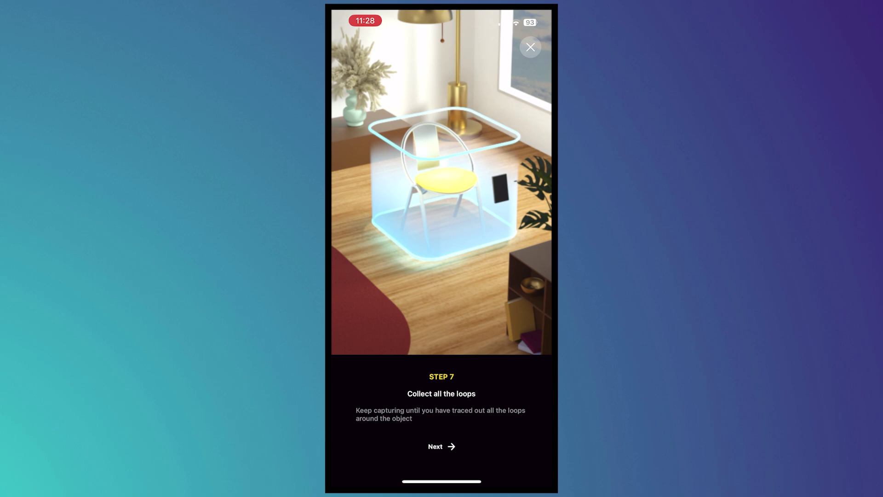
click(448, 446)
click(476, 282)
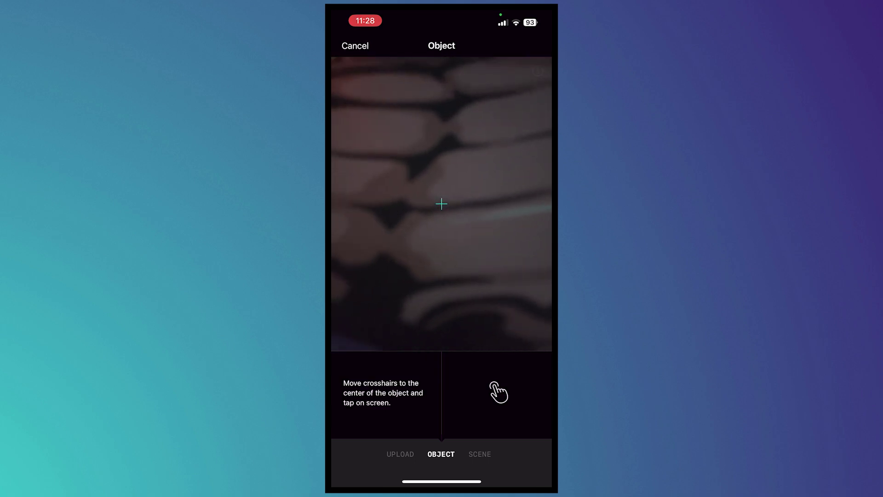
Step: Preview the Scene and then Upload capture modes
click(479, 453)
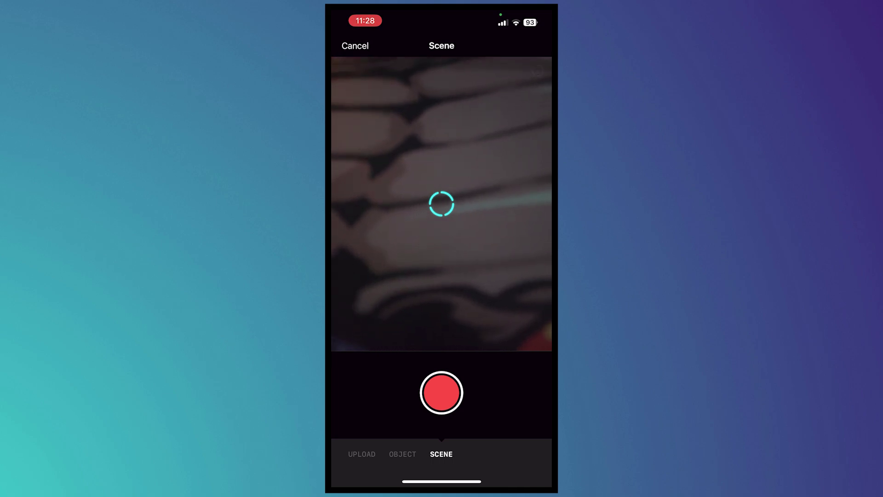
click(362, 453)
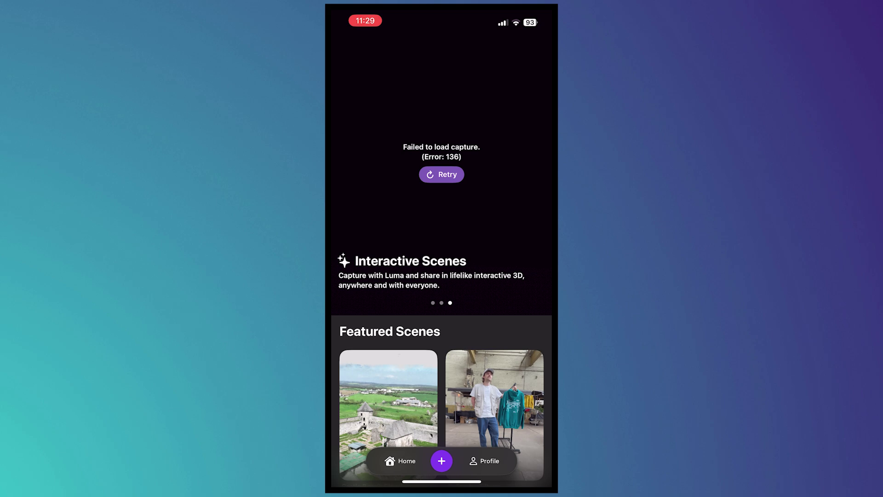
scroll(442, 310, down, 5)
scroll(442, 276, down, 2)
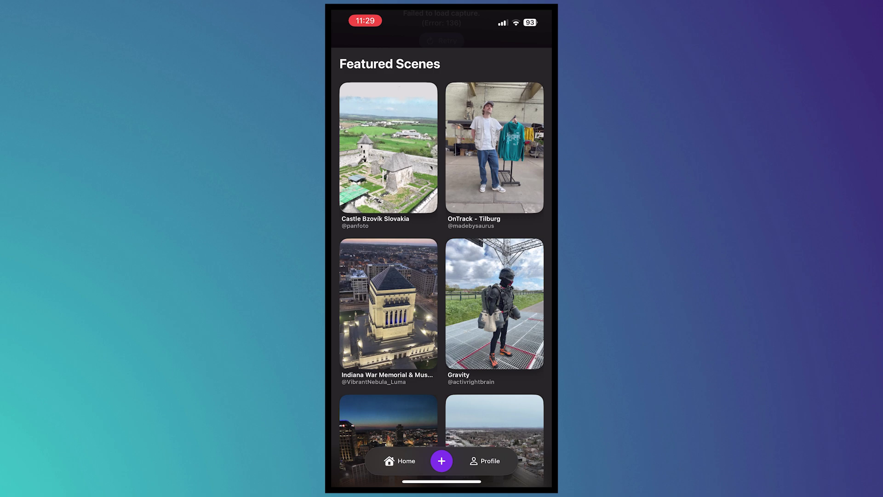
scroll(442, 276, down, 5)
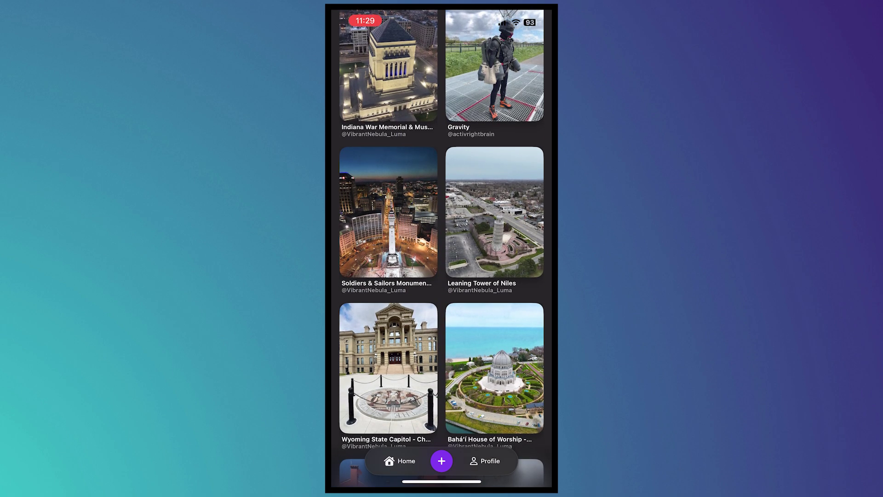
scroll(442, 276, down, 6)
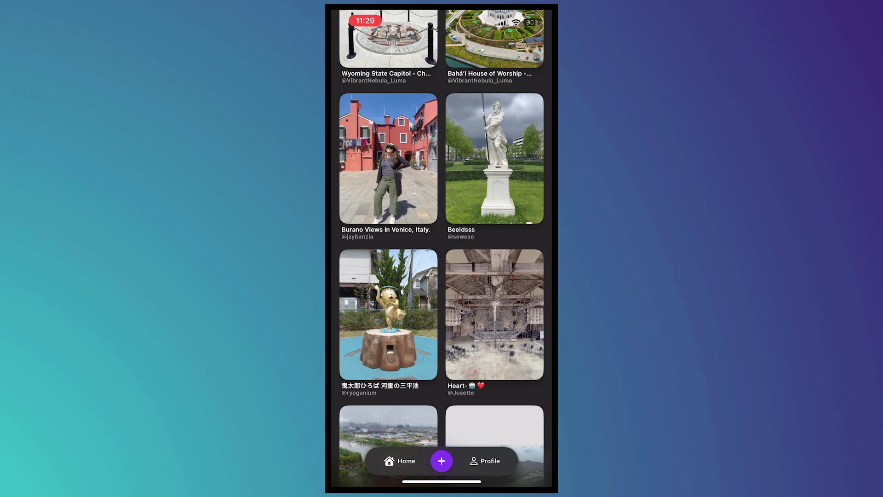
scroll(442, 277, down, 5)
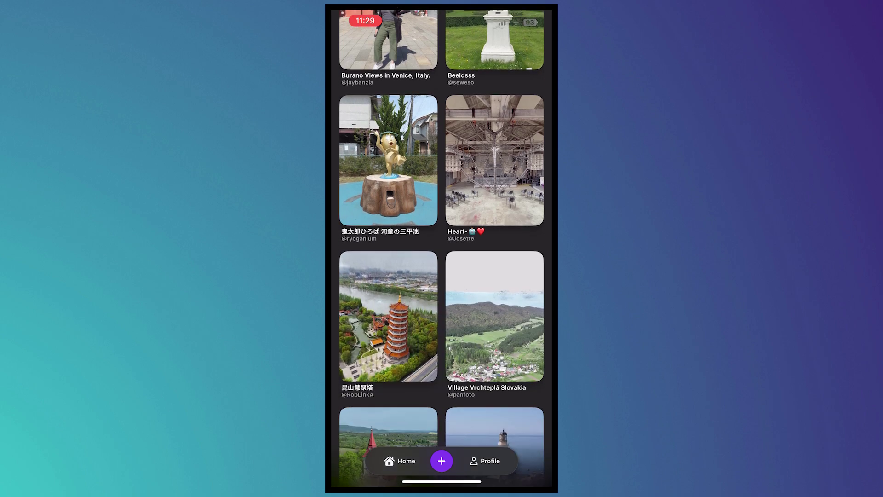
scroll(441, 276, down, 6)
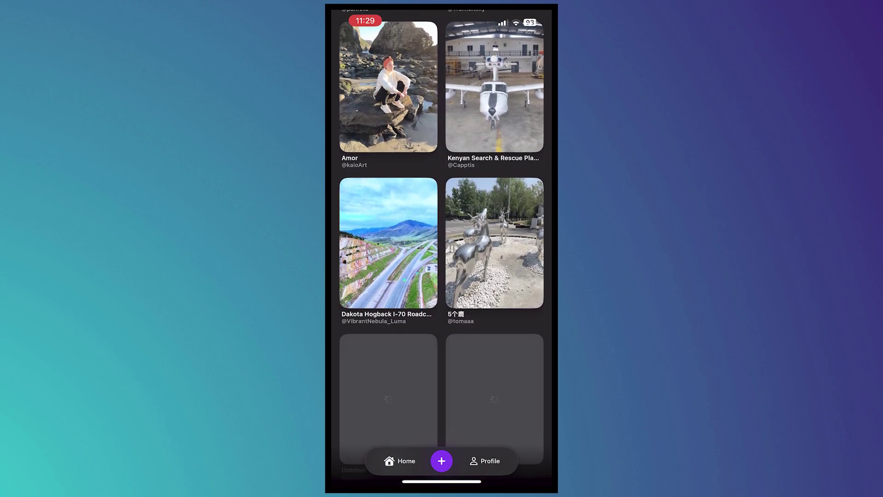
scroll(441, 276, up, 5)
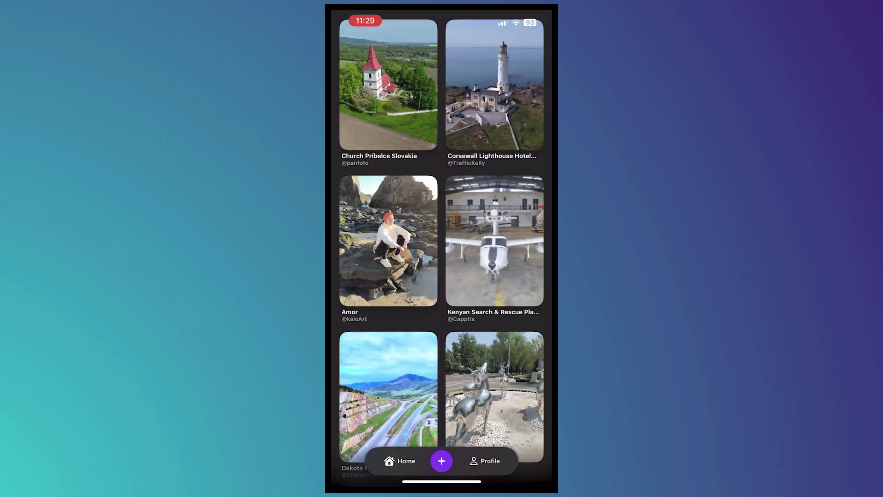
scroll(442, 276, up, 10)
scroll(442, 277, up, 8)
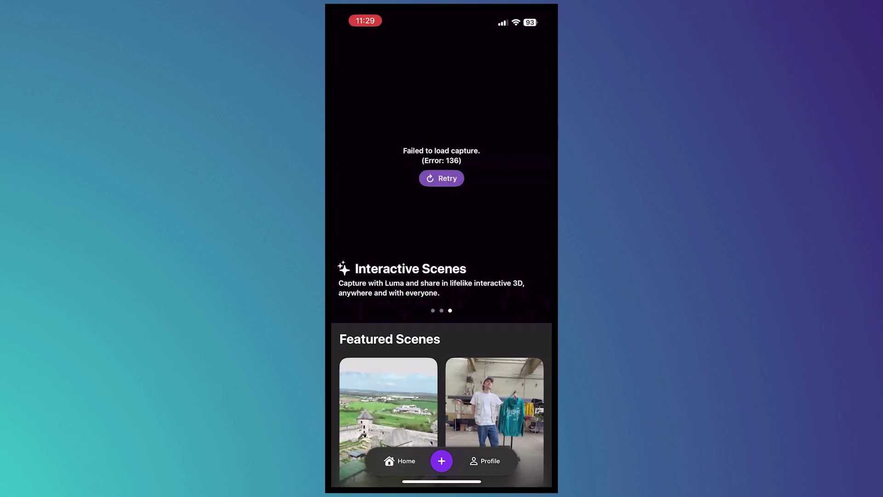
click(485, 460)
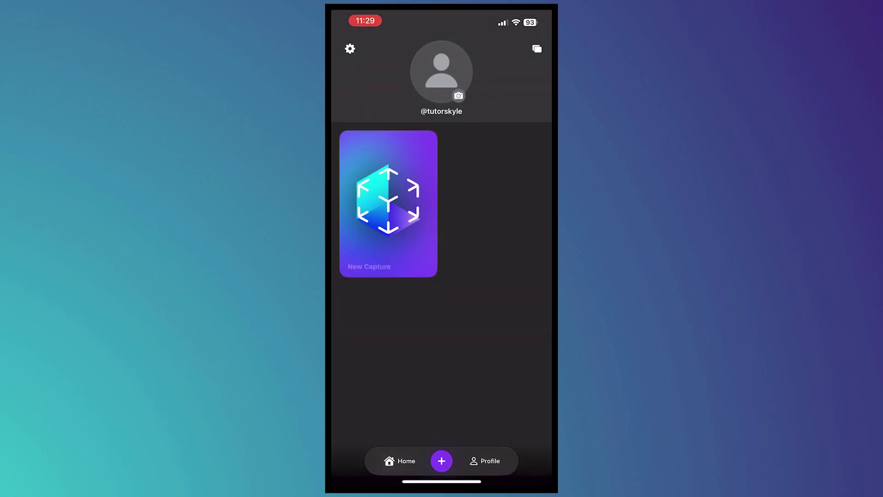